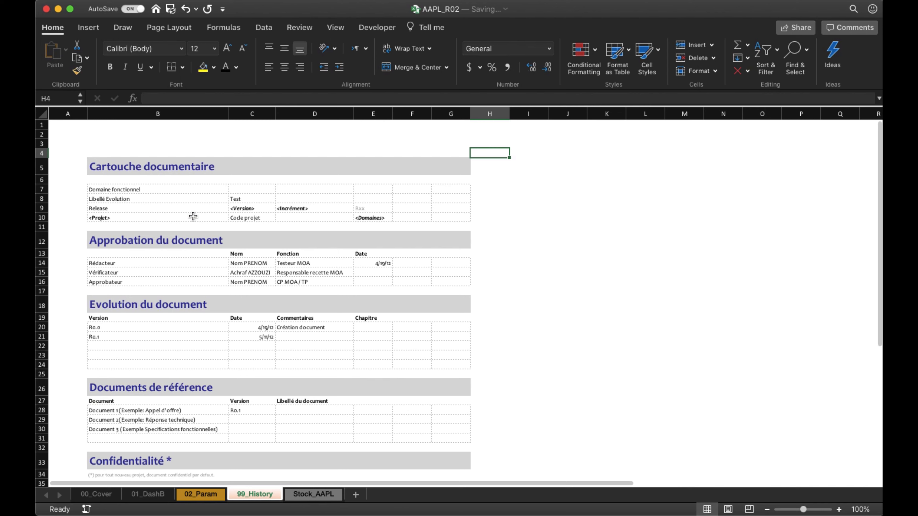
Merge cells C7:G7 of the Domaine fonctionnel row into one cell without centering
click(153, 187)
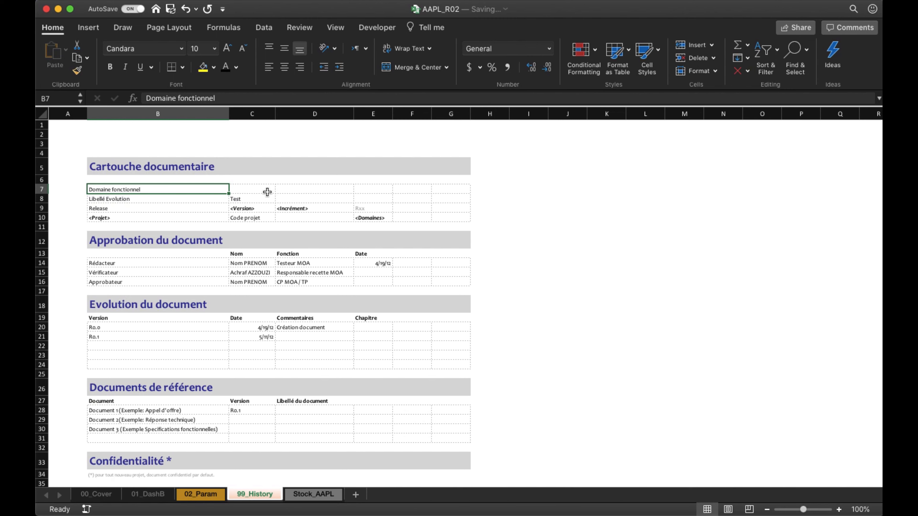
drag(266, 193, 438, 192)
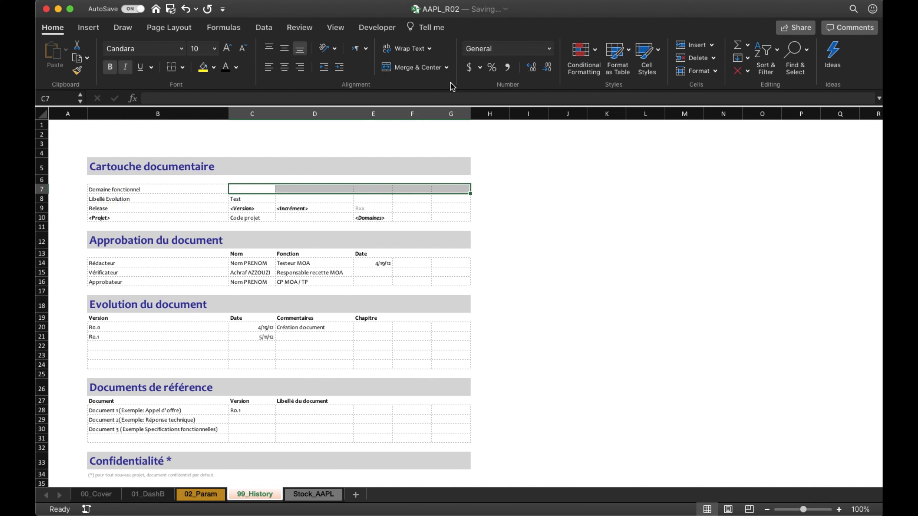
click(447, 67)
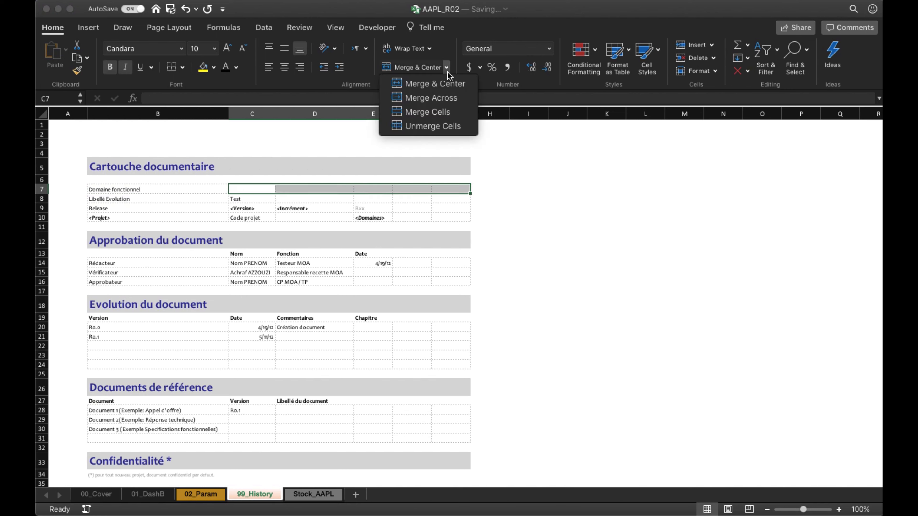
click(451, 107)
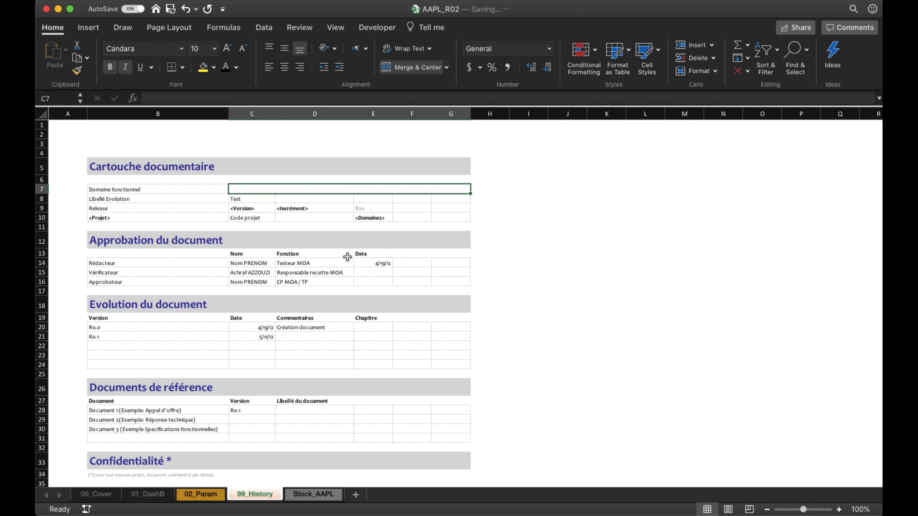
Change the label in B8 to "Libellé Evolution / Projet"
click(139, 199)
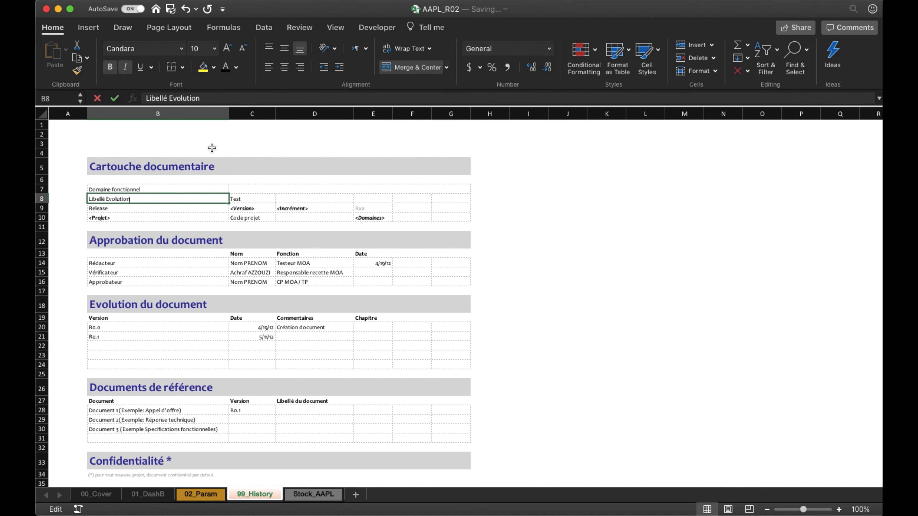
click(220, 97)
text(/)
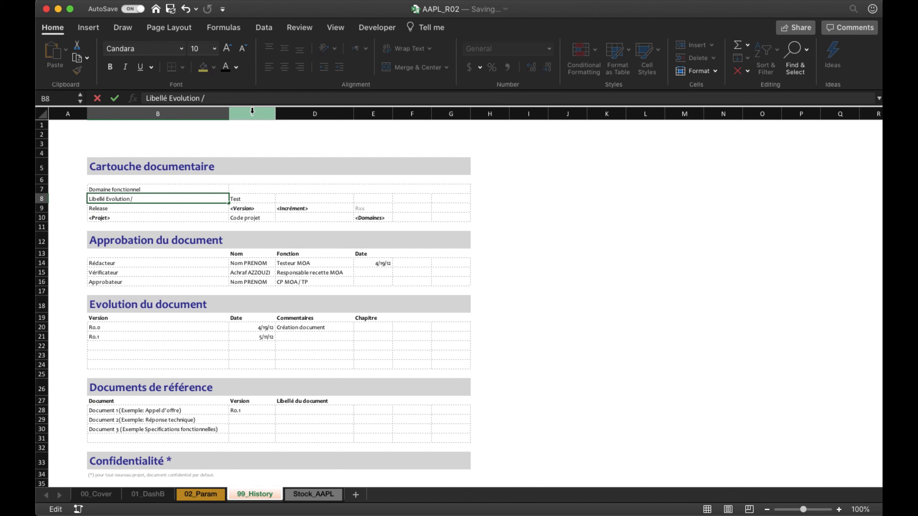
text( Projet)
key(Return)
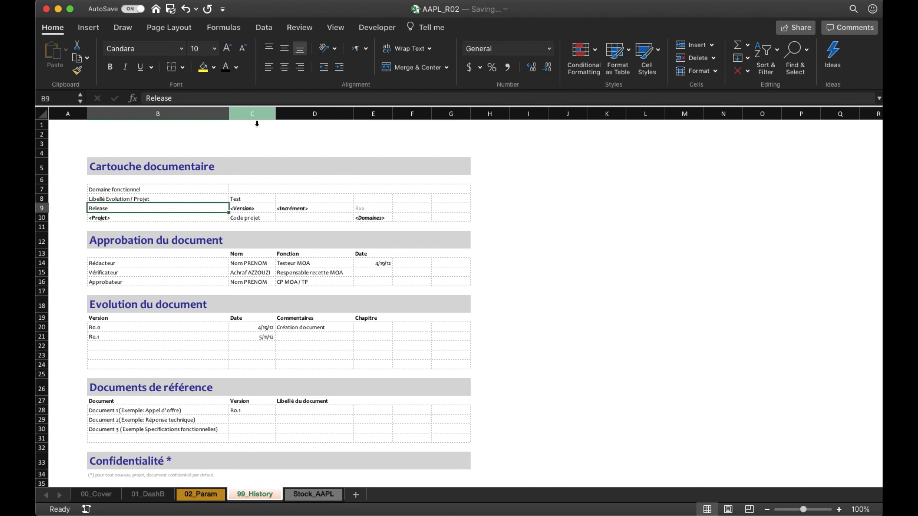
Merge cells C8:G8 beside the Libellé Evolution / Projet label without centering
drag(245, 196, 438, 199)
click(447, 67)
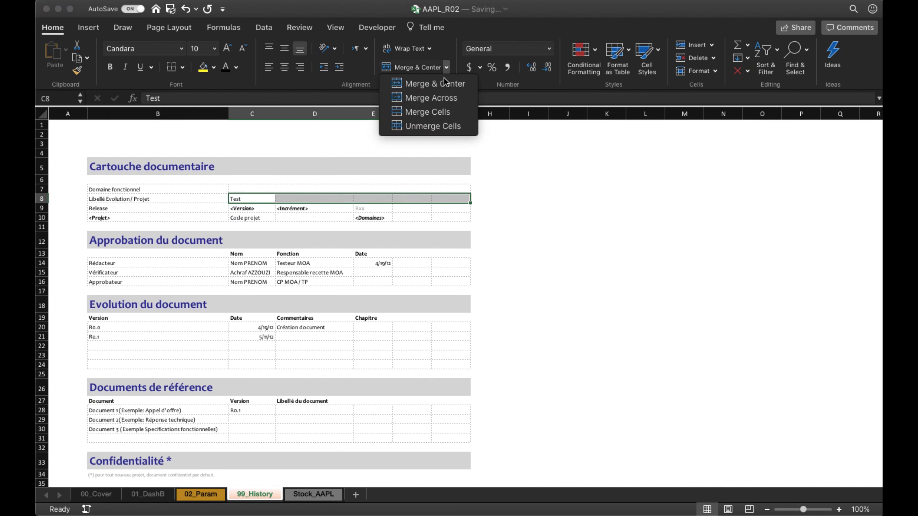
click(441, 110)
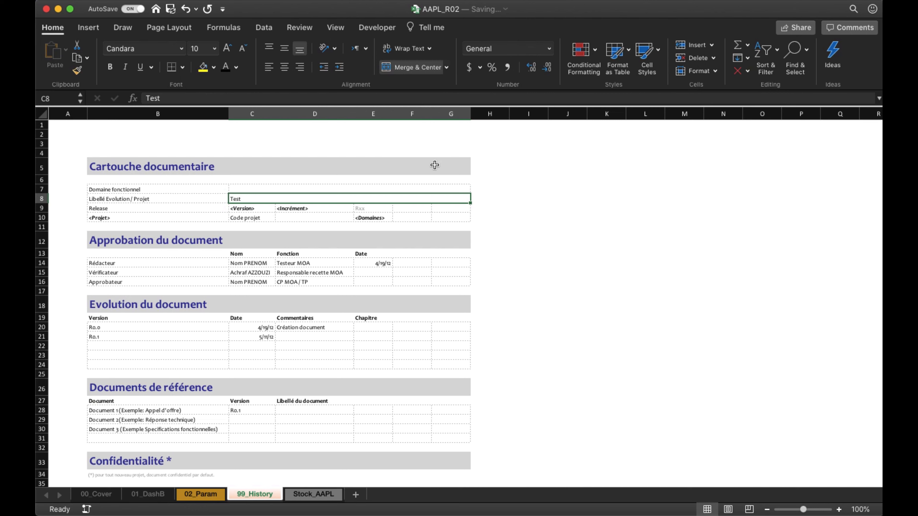
Replace the text in merged cell C8 with "Projet recouvrement / Mise en place ..."
text(Proje)
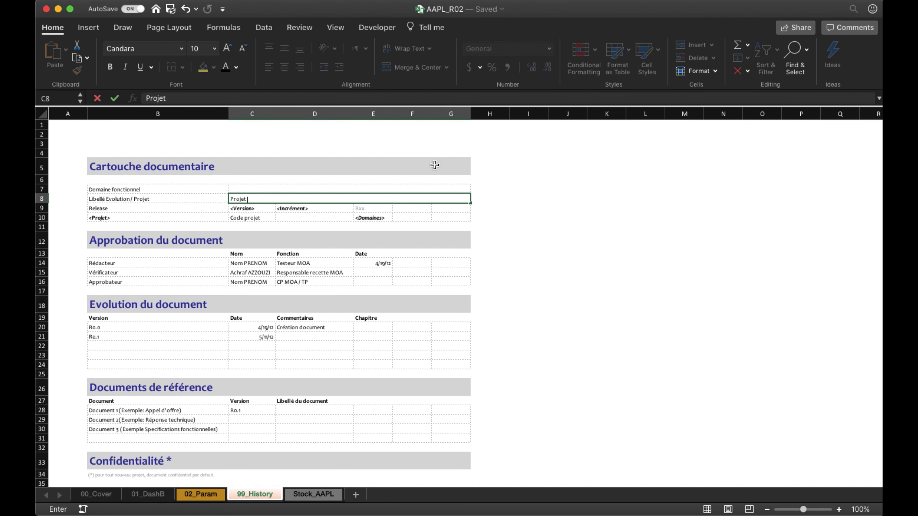
text(t recouvrement / Mise enp)
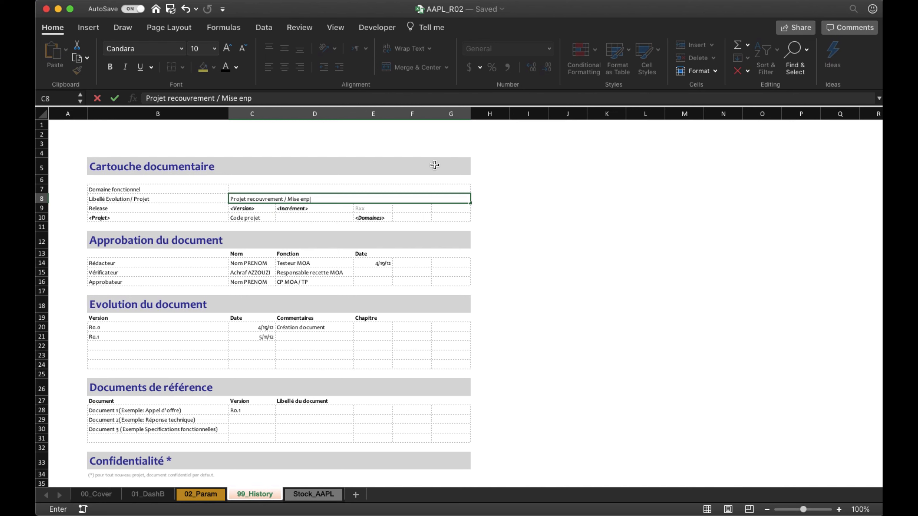
key(BackSpace)
key(BackSpace)
text(npl)
key(BackSpace)
key(BackSpace)
text(place)
key(Return)
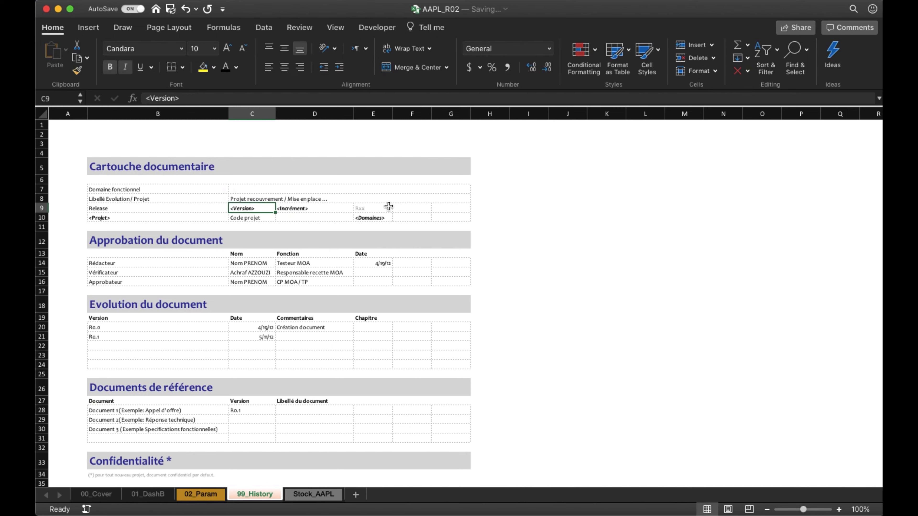
Merge and center cells C10:D10 and cells F10:G10 in the <Projet> row
click(325, 210)
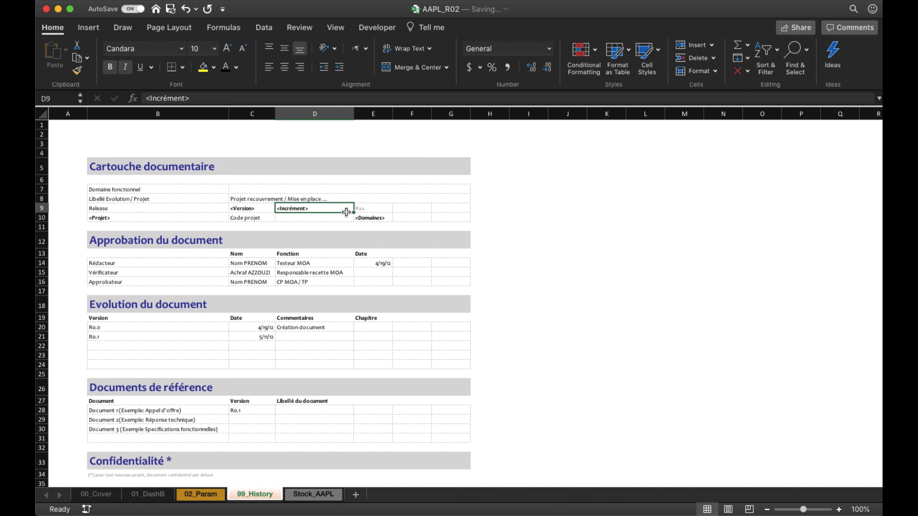
click(380, 210)
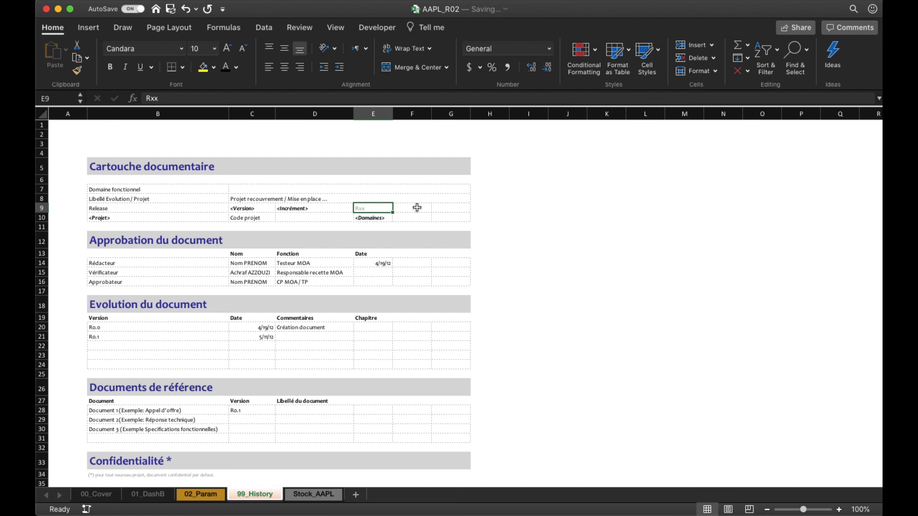
click(255, 217)
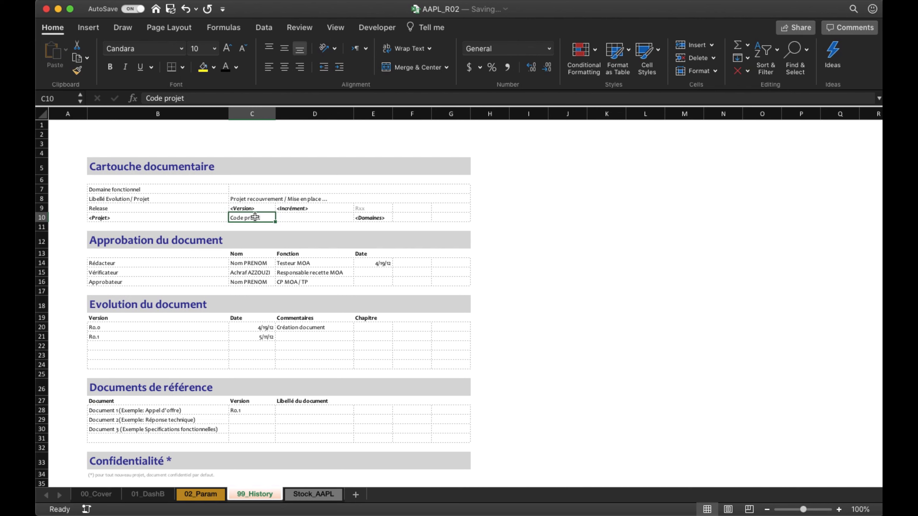
drag(266, 220, 297, 220)
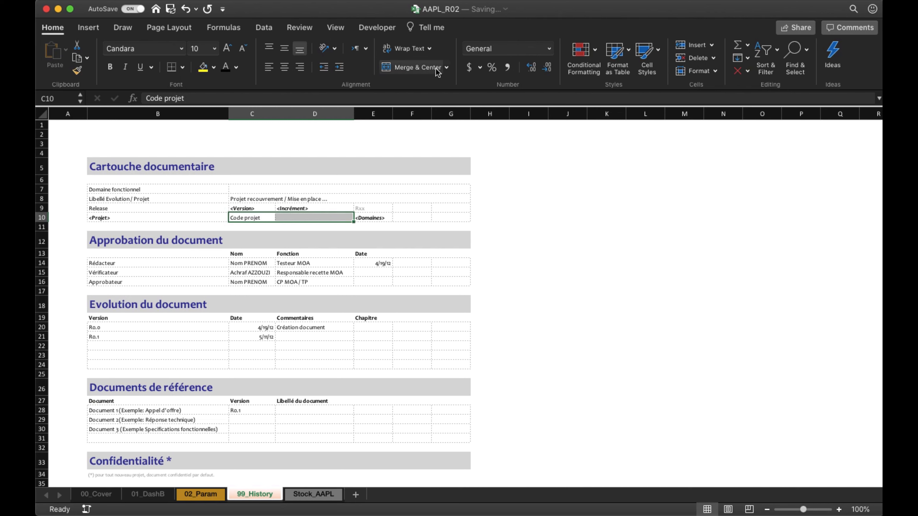
click(422, 70)
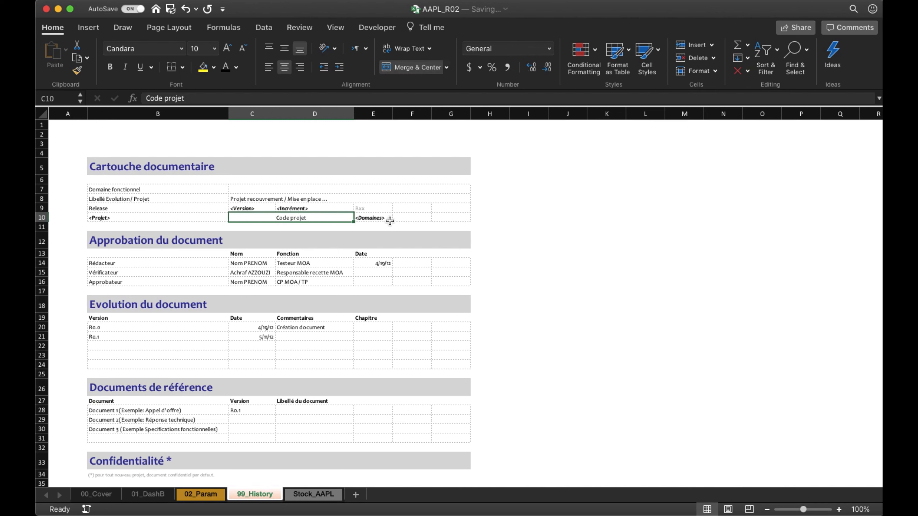
drag(403, 216, 442, 215)
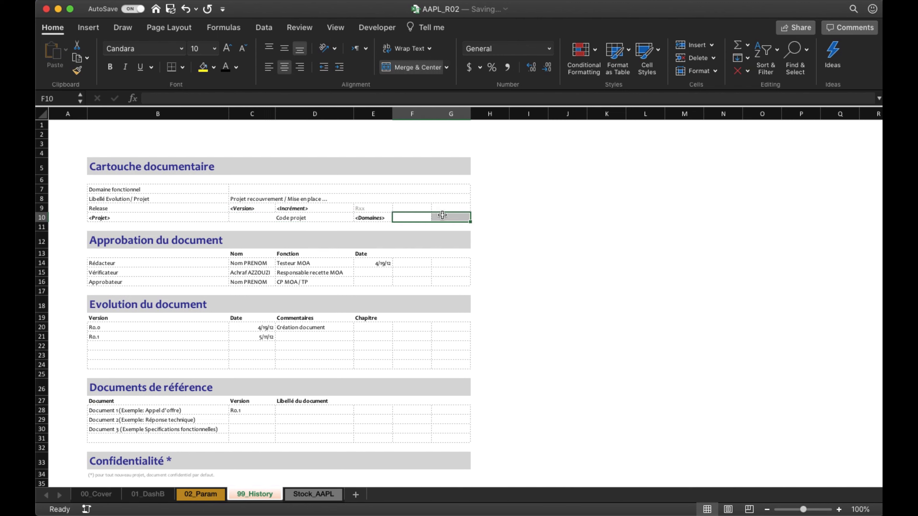
click(416, 69)
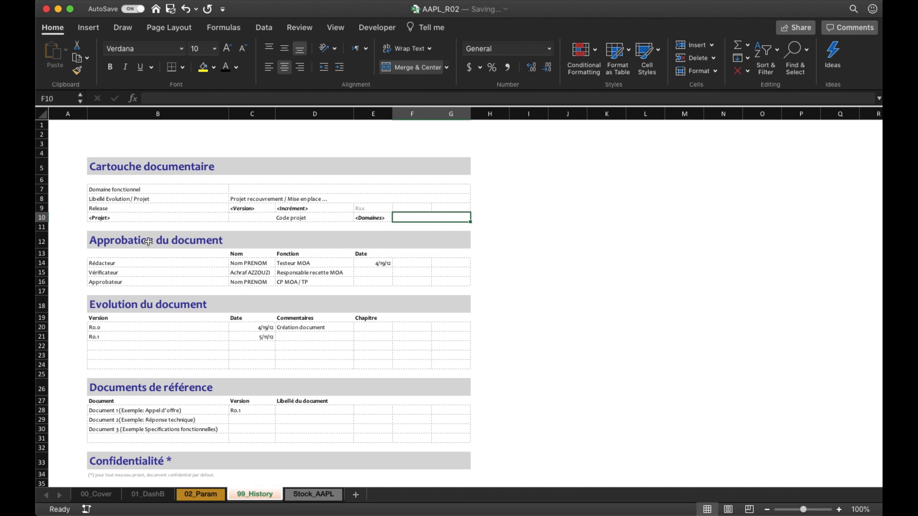
click(130, 238)
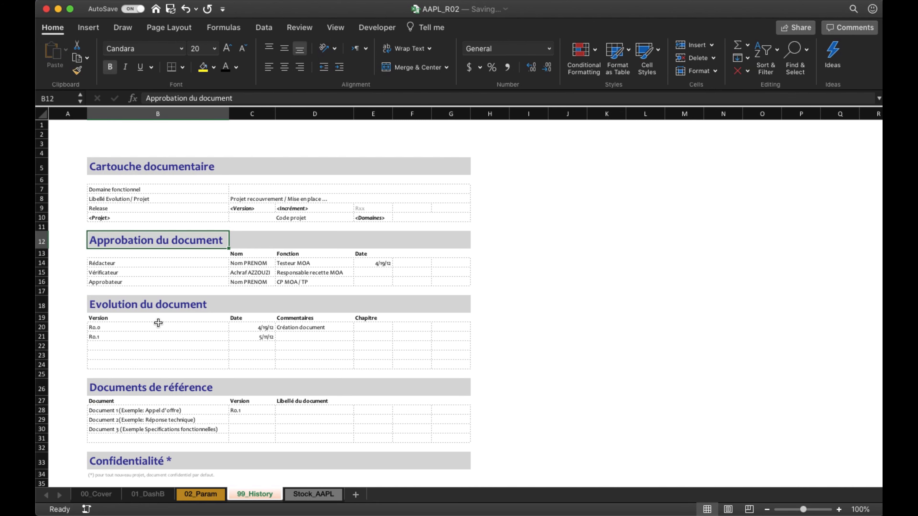
On the 02_Param sheet, enter the headings "Liste de choix" in J1 and "Domaines" in K1
click(201, 495)
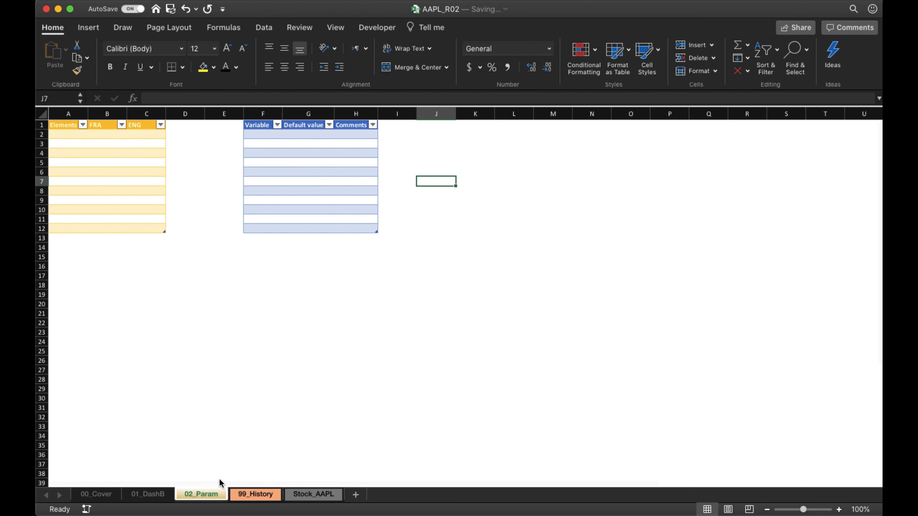
click(447, 125)
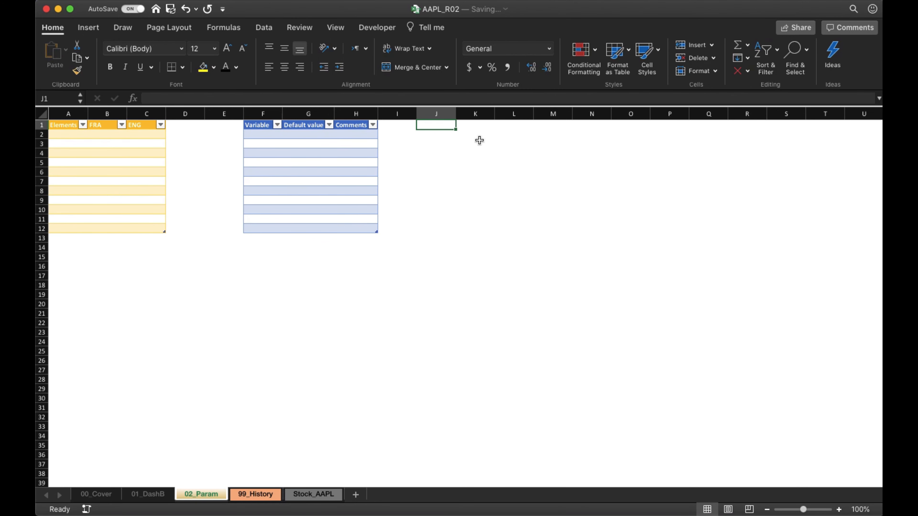
text(Liste d)
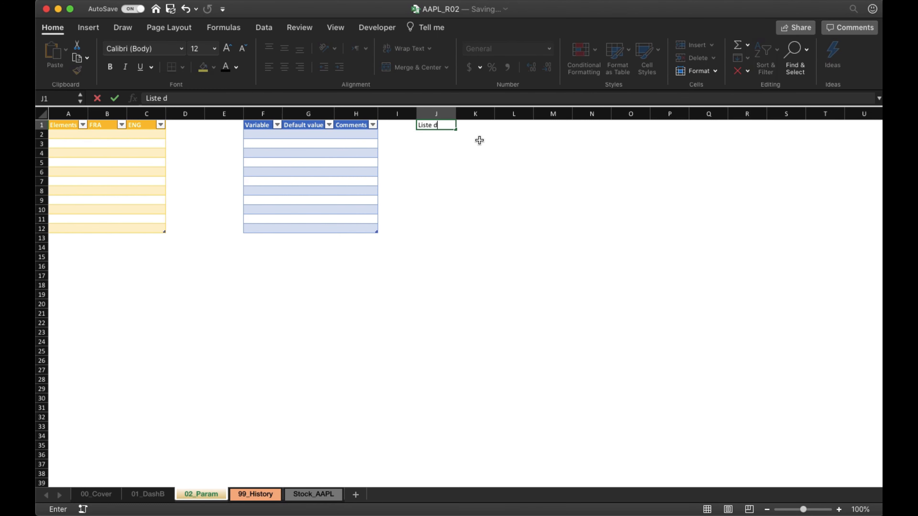
text(e choix)
key(Return)
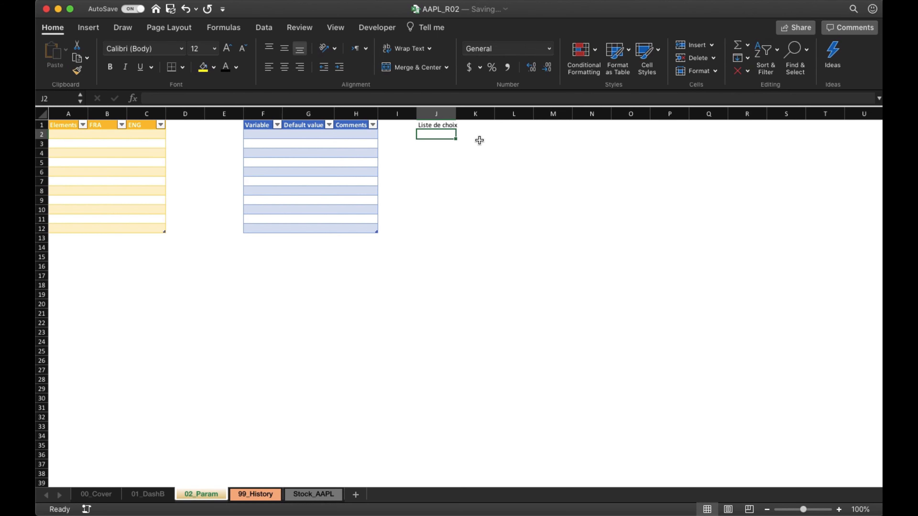
click(471, 125)
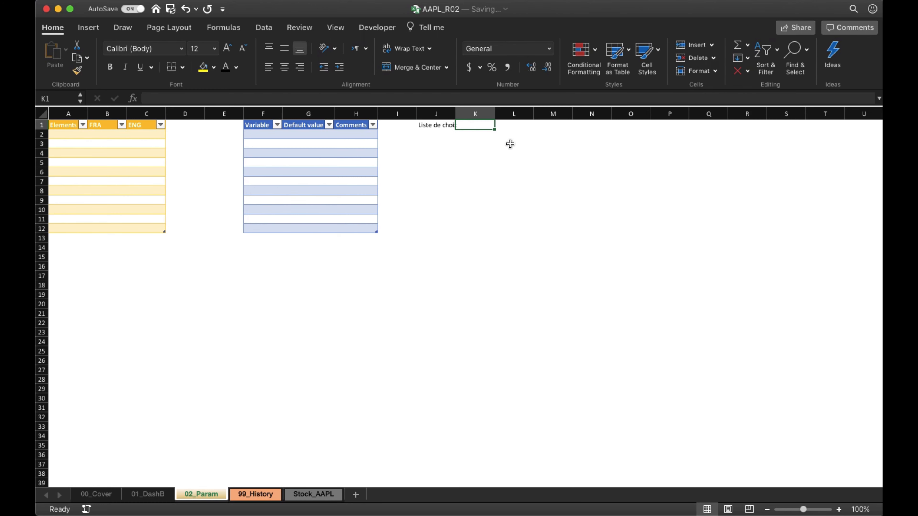
text(Dom)
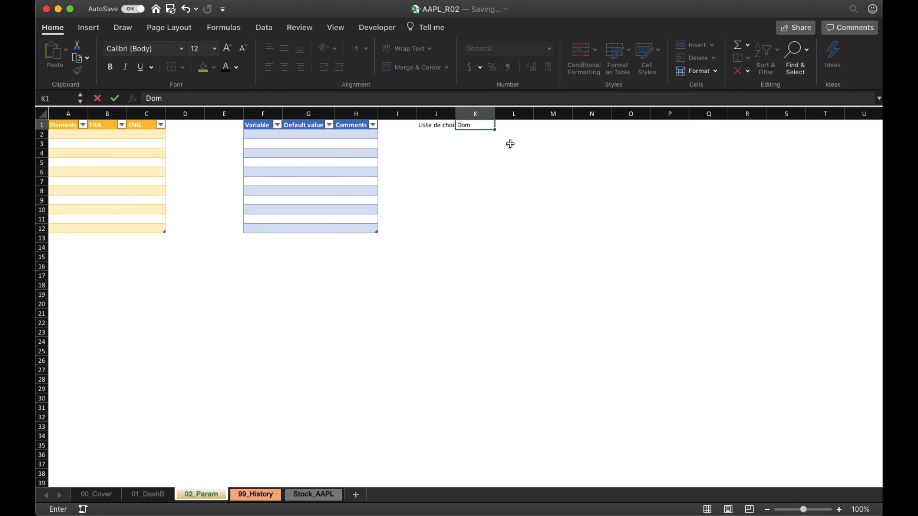
text(aines)
key(Return)
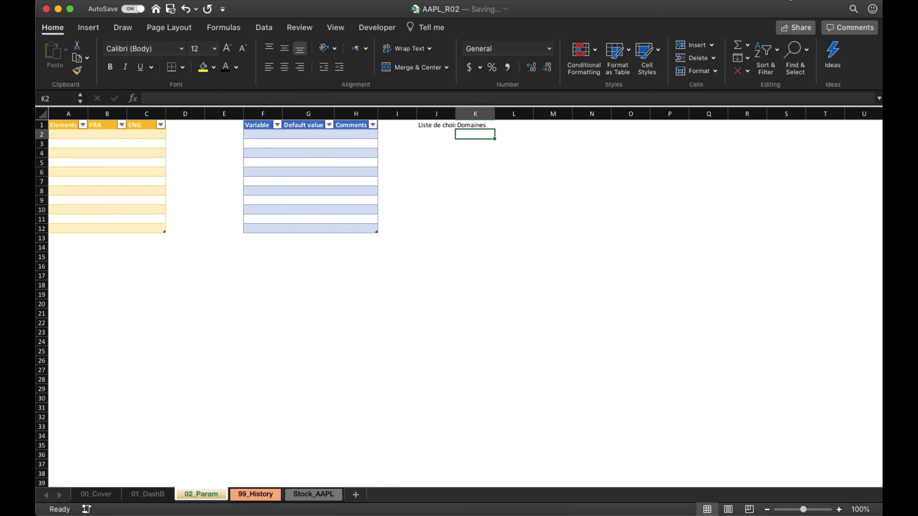
List the domains Finance, RH and Achats in cells K2 to K4 under Domaines
click(787, 1)
click(749, 32)
text(Finance)
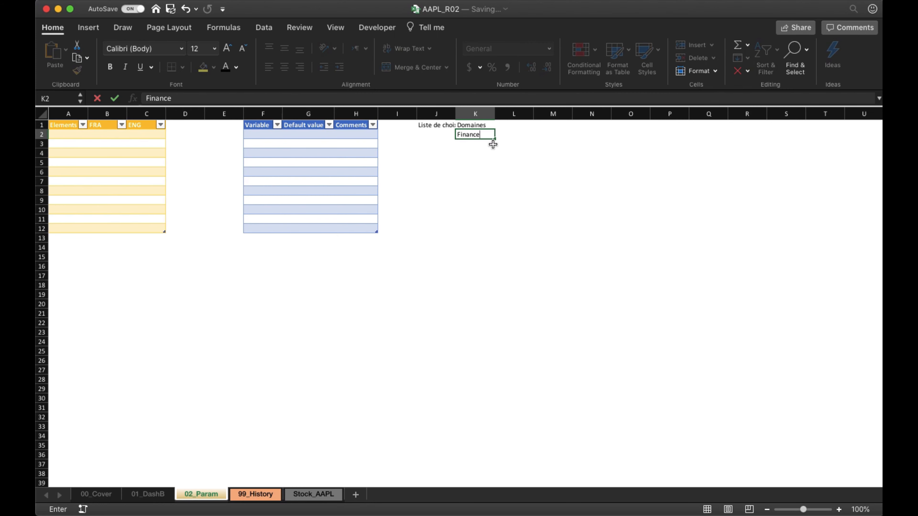
key(Return)
text(RH)
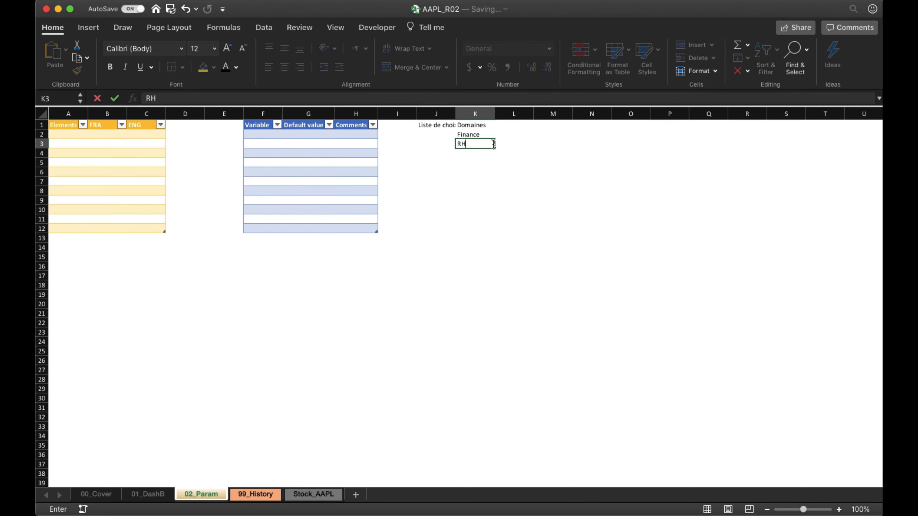
key(Return)
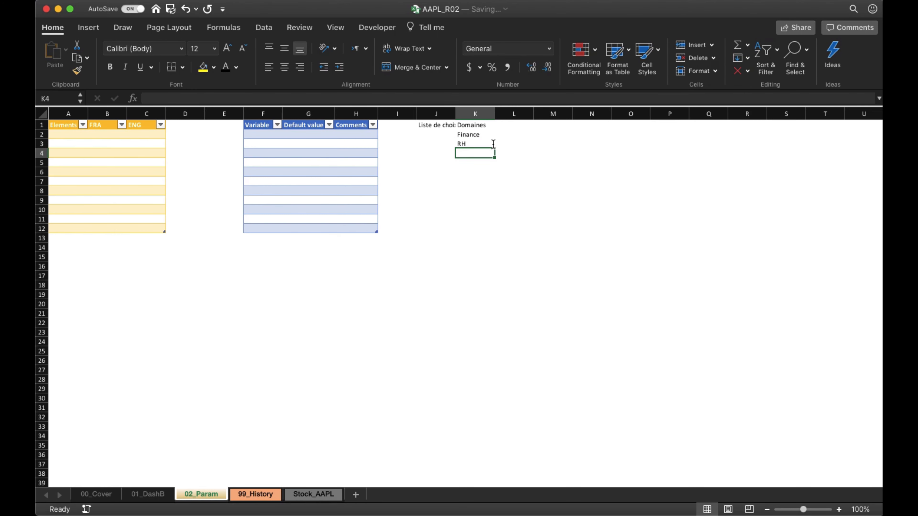
text(Achat)
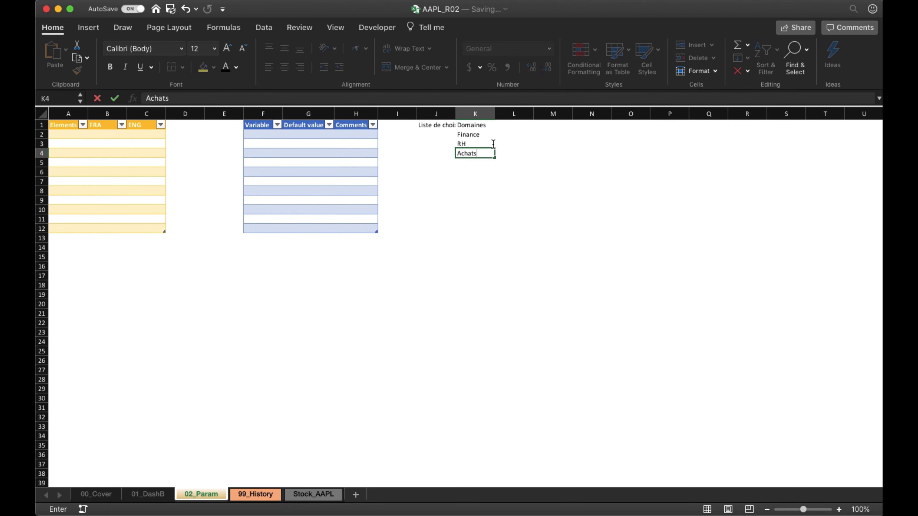
text(s)
key(Return)
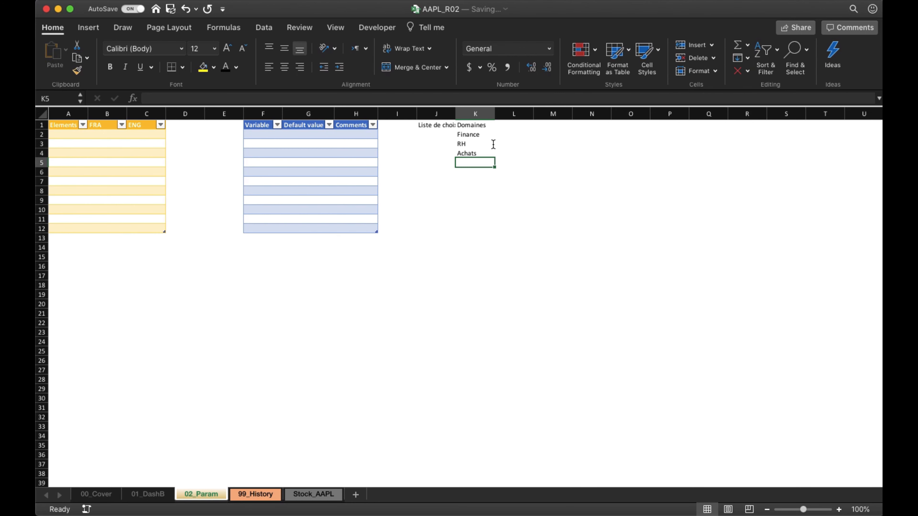
Number the domains 1, 2 and 3 in J2:J4 and widen column J to fit its heading
key(Left)
key(Up)
key(Up)
key(Up)
text(1)
key(Return)
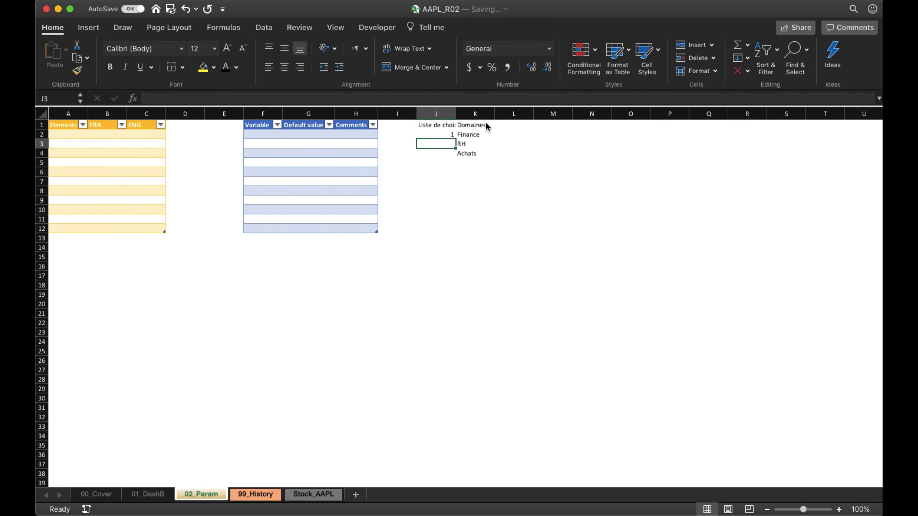
text(2)
key(Return)
text(3)
key(Return)
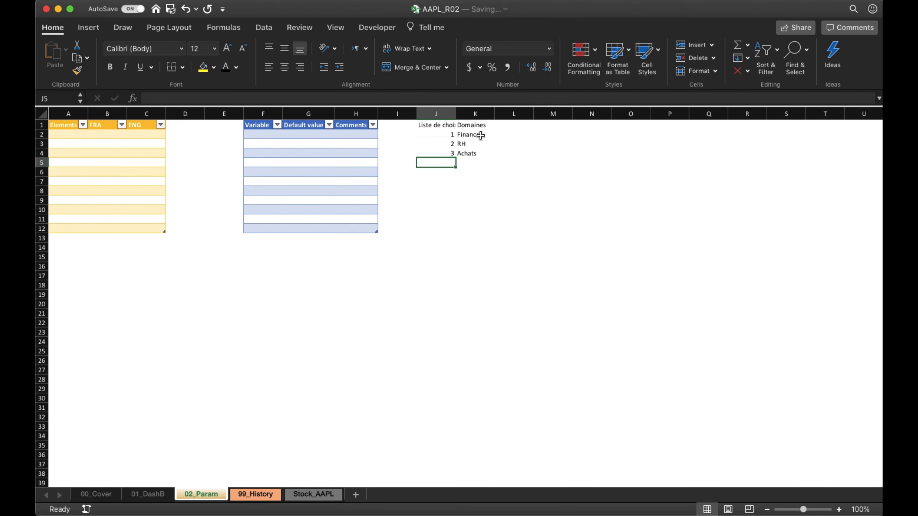
drag(457, 114, 461, 114)
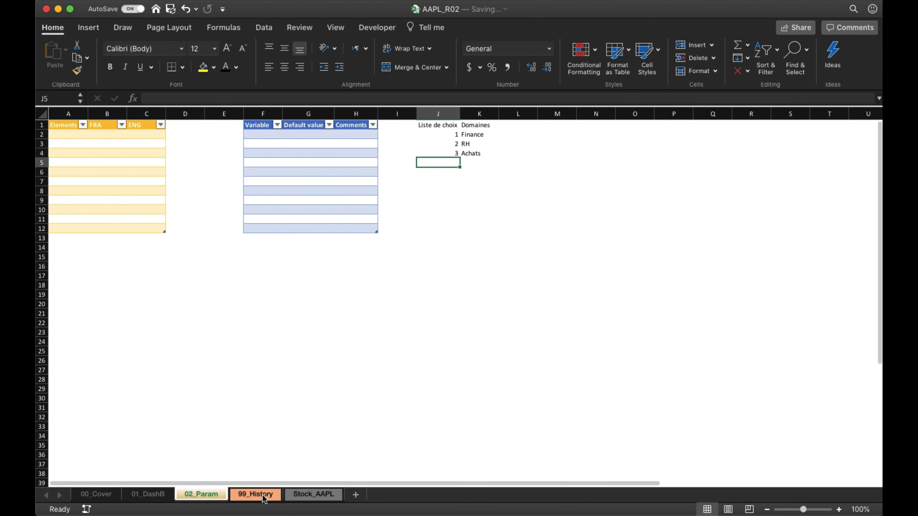
Enter the heading "Projets" in L1 and list Nouvelle offre, Refonte, Evolution and Assistance in cells L2 to L5
click(518, 127)
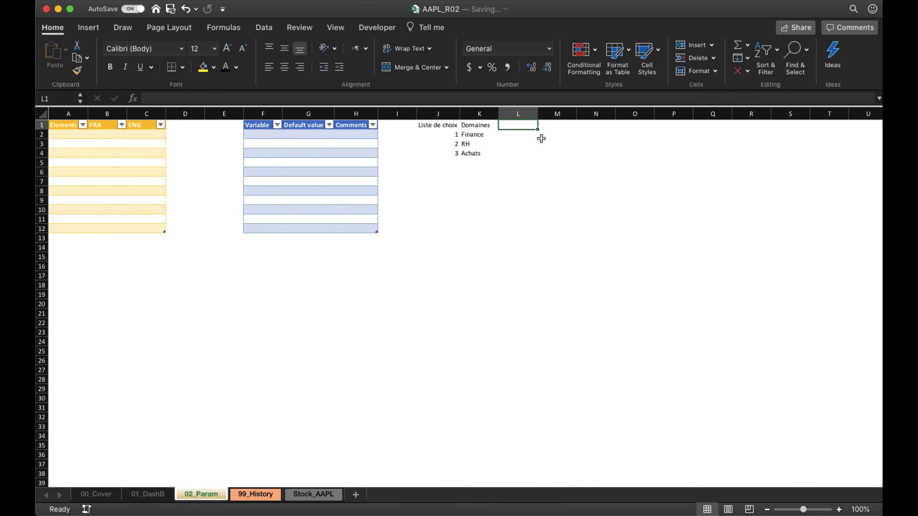
text(Projets)
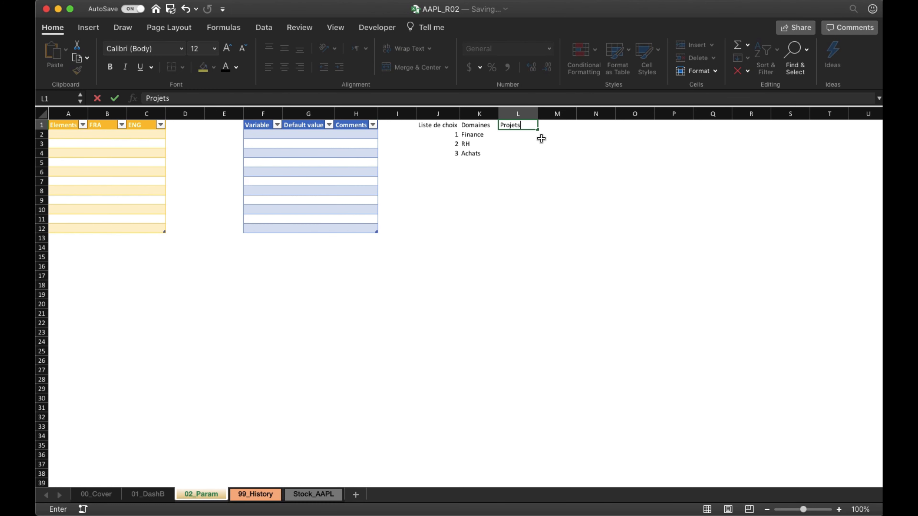
key(Return)
text(Nouvelle offre)
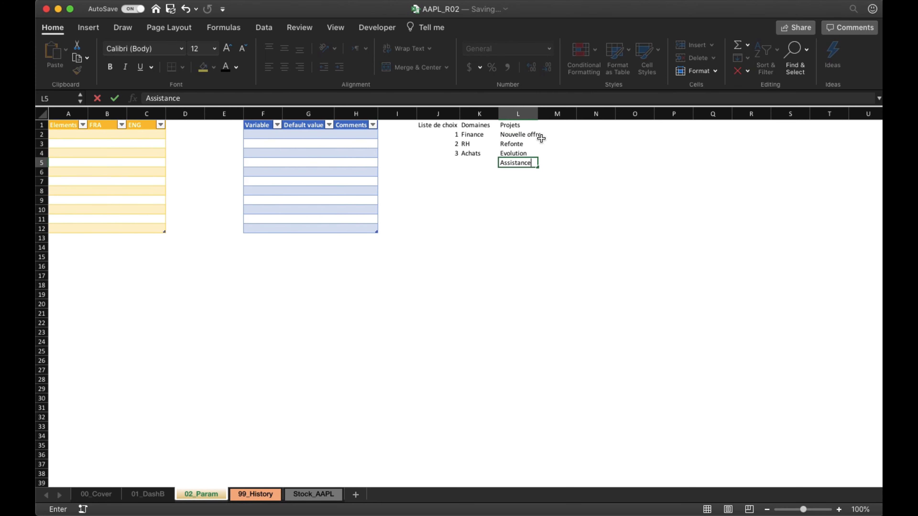
key(Return)
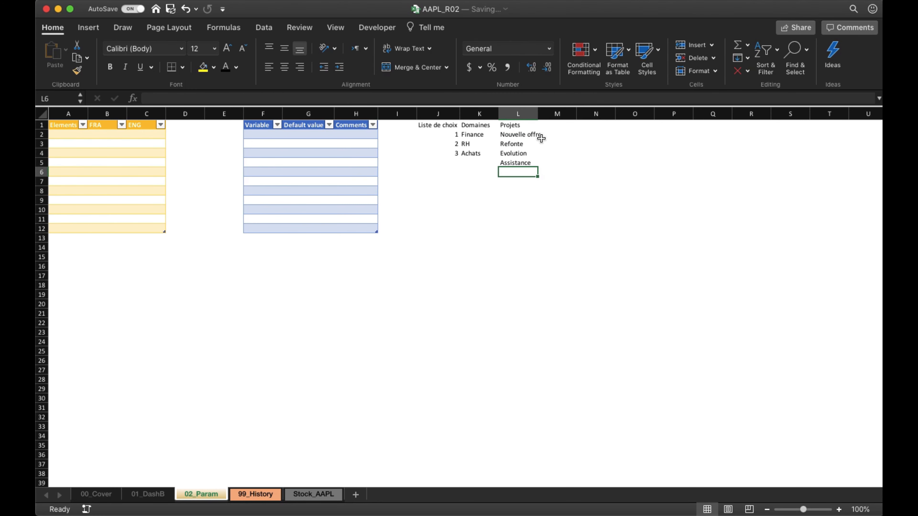
Define the name v_projets for the project list in cells L2:L5
click(523, 135)
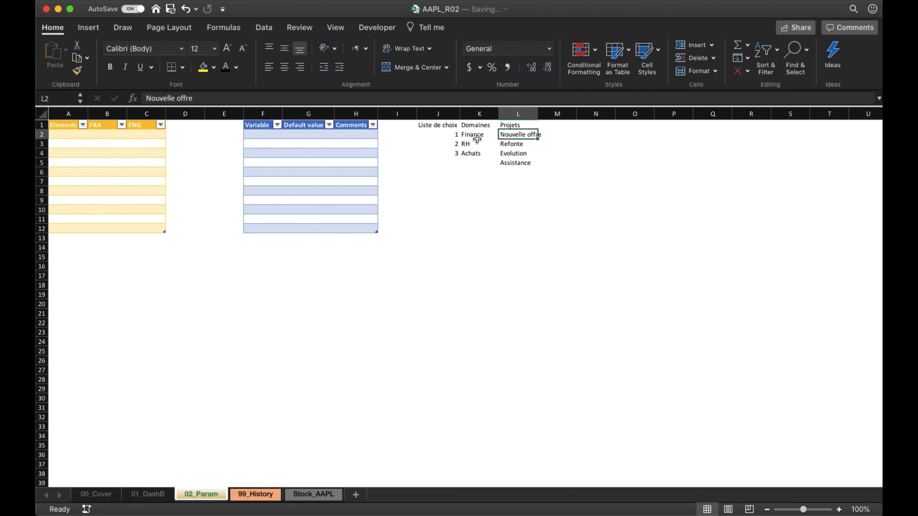
drag(507, 135, 514, 162)
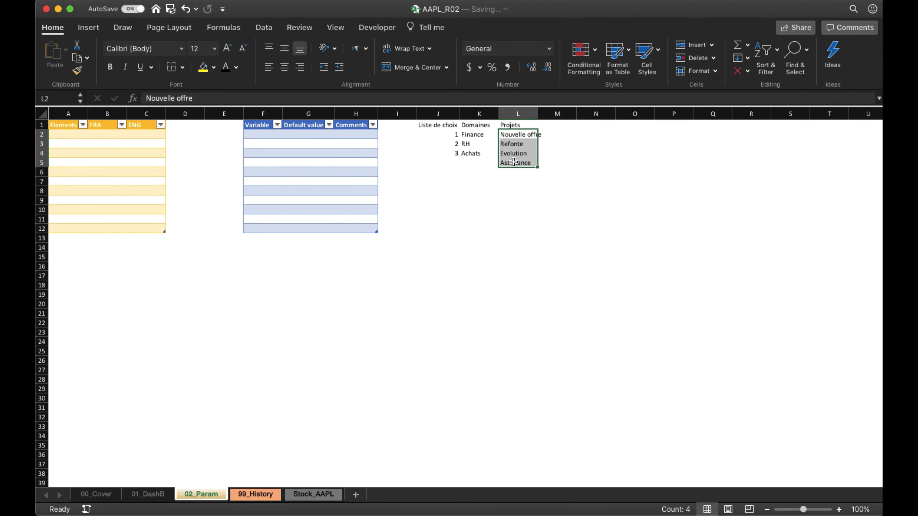
click(224, 27)
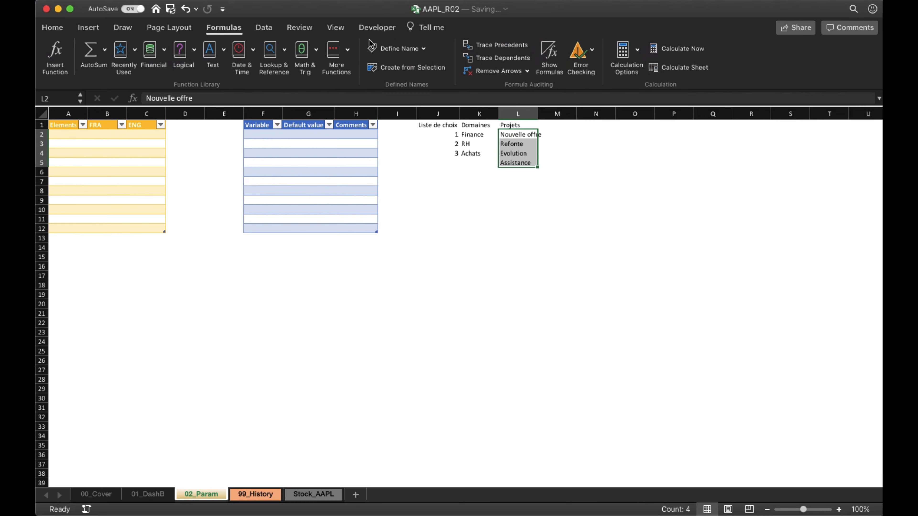
click(381, 48)
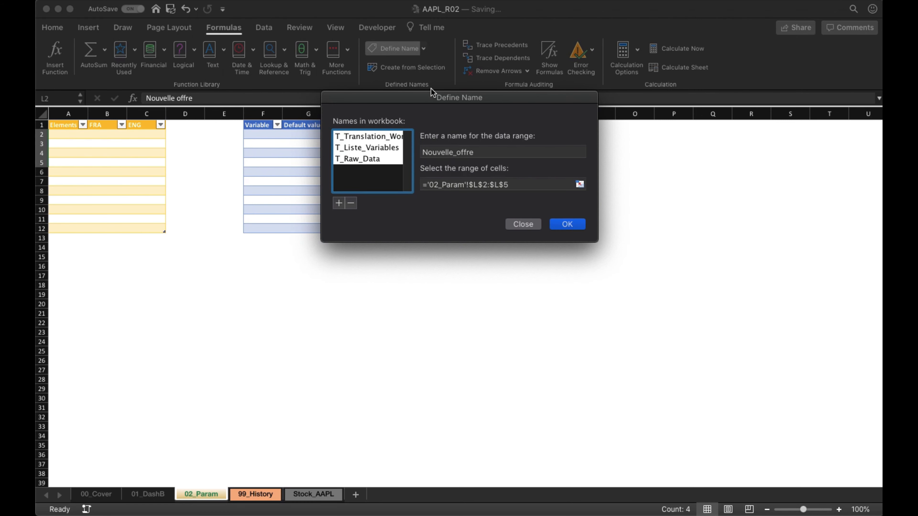
drag(435, 94, 514, 209)
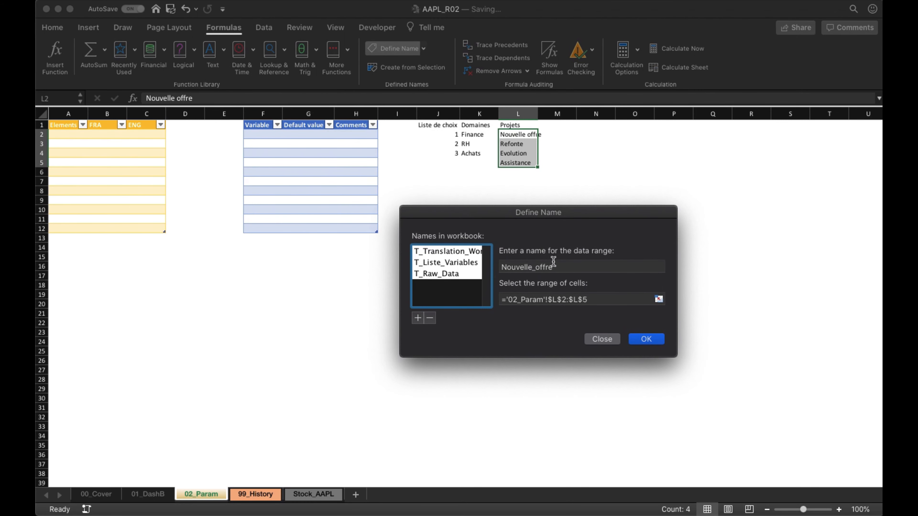
click(556, 267)
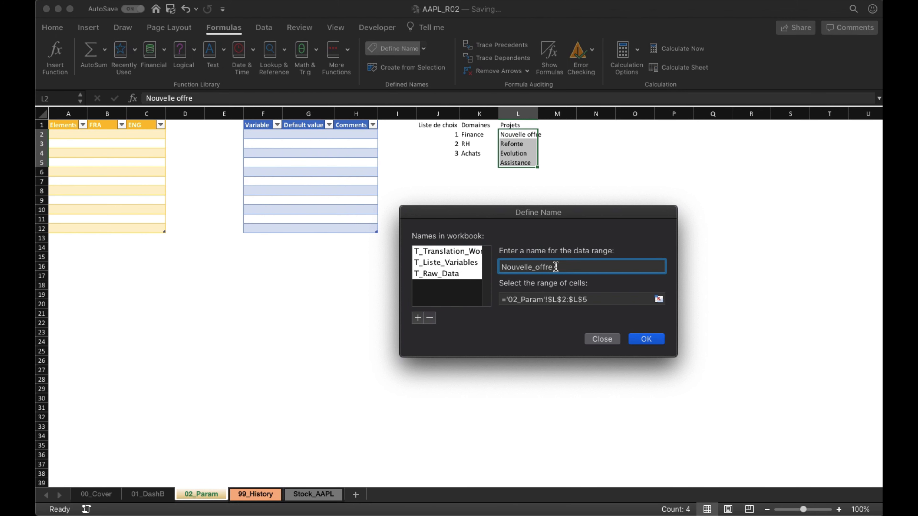
double_click(556, 267)
text(V_list)
key(BackSpace)
key(BackSpace)
key(BackSpace)
key(BackSpace)
text(pri)
key(BackSpace)
text(ojets)
click(646, 340)
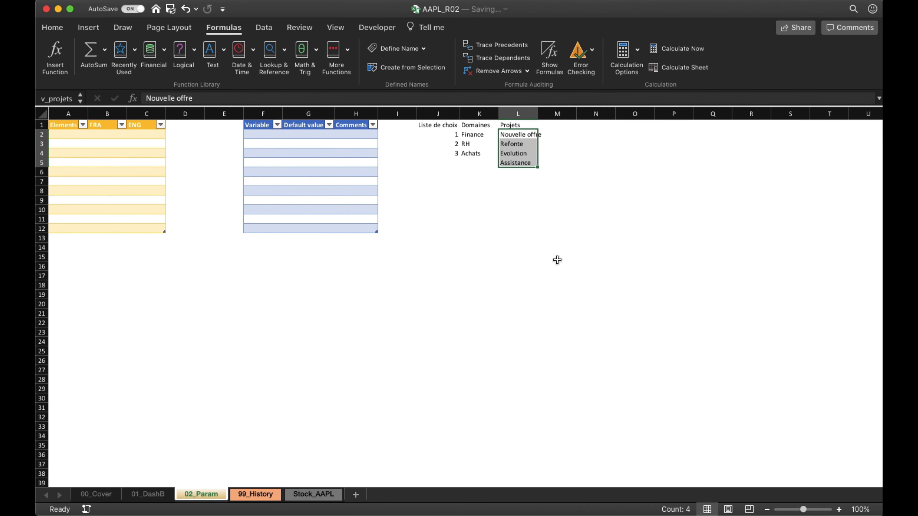
drag(475, 138, 477, 152)
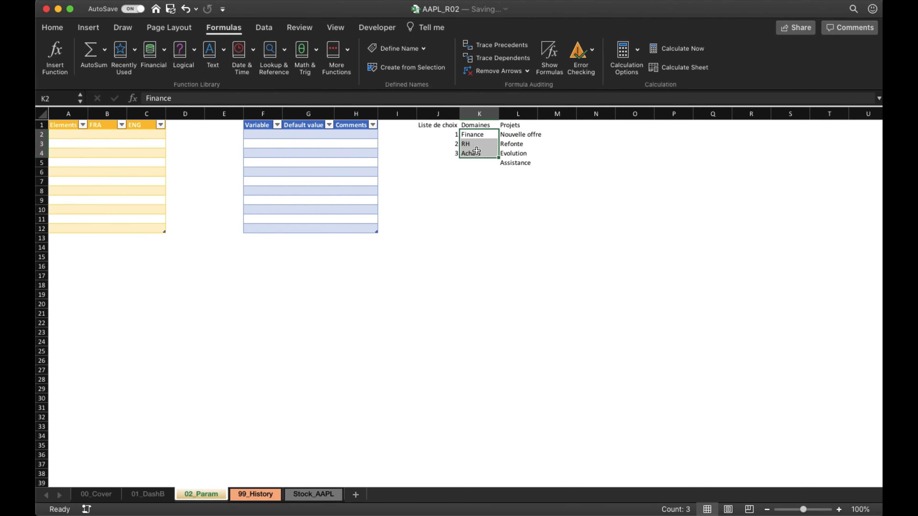
click(477, 151)
click(397, 45)
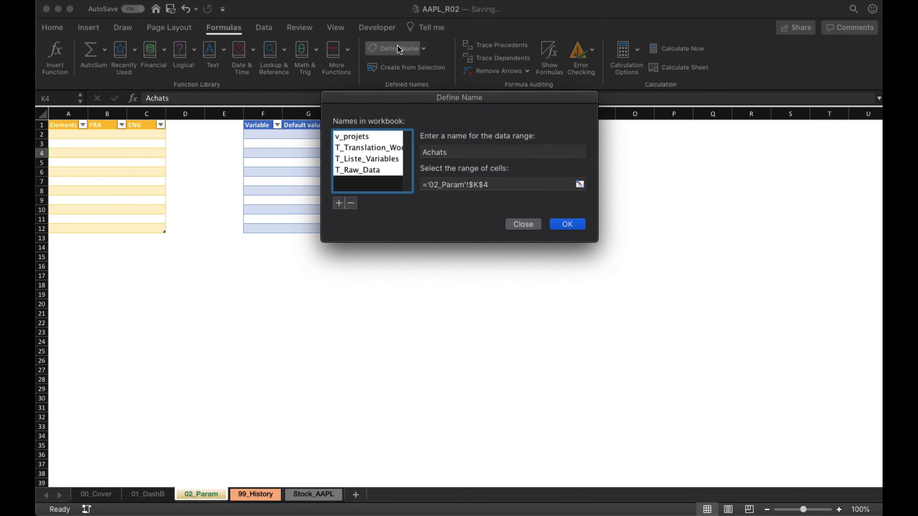
key(Escape)
Define the name v_domaines for the domain list in cells K2:K4
drag(479, 131, 479, 154)
click(391, 51)
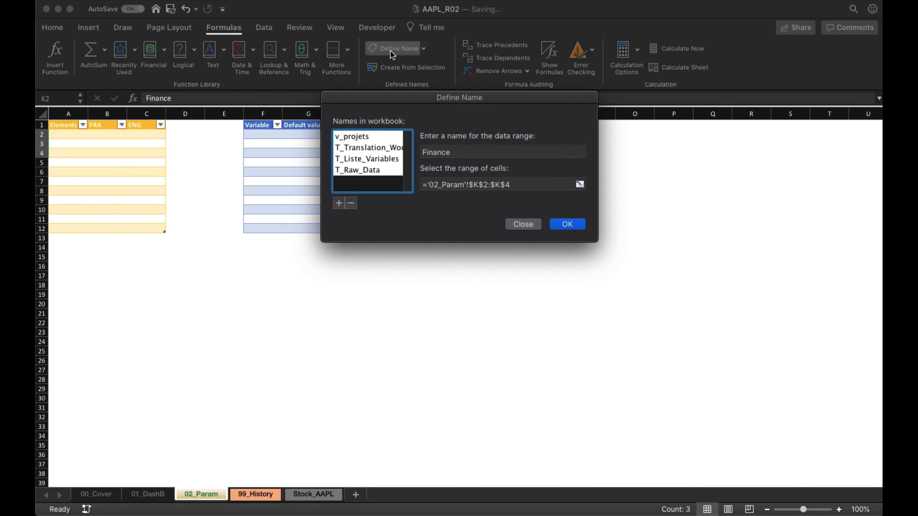
drag(473, 98, 558, 207)
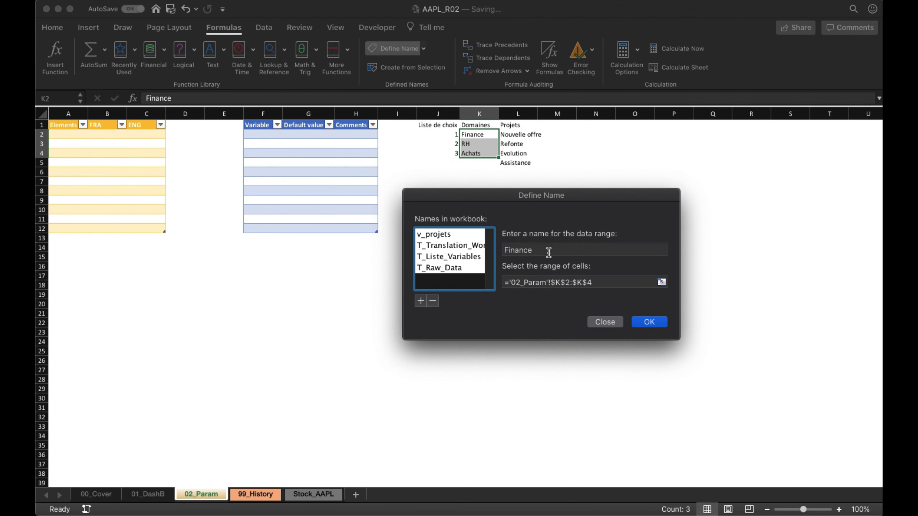
double_click(530, 253)
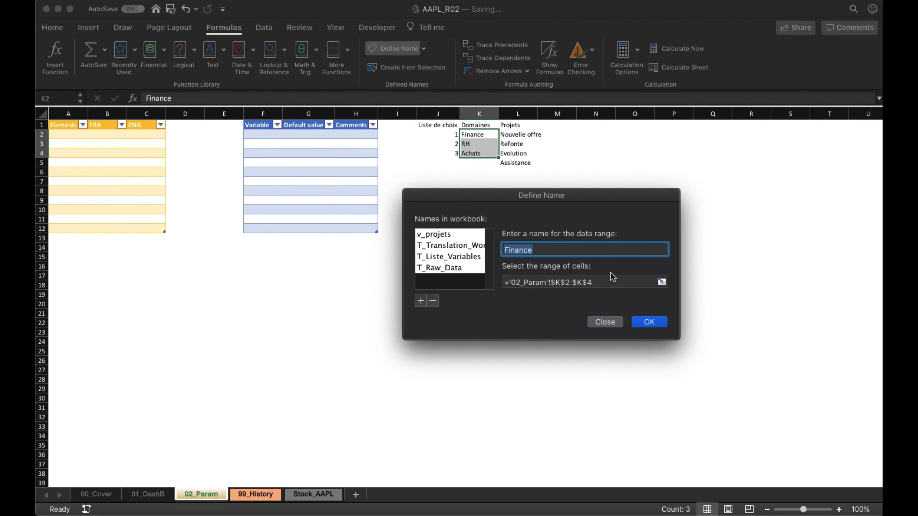
text(v_domaines)
key(Return)
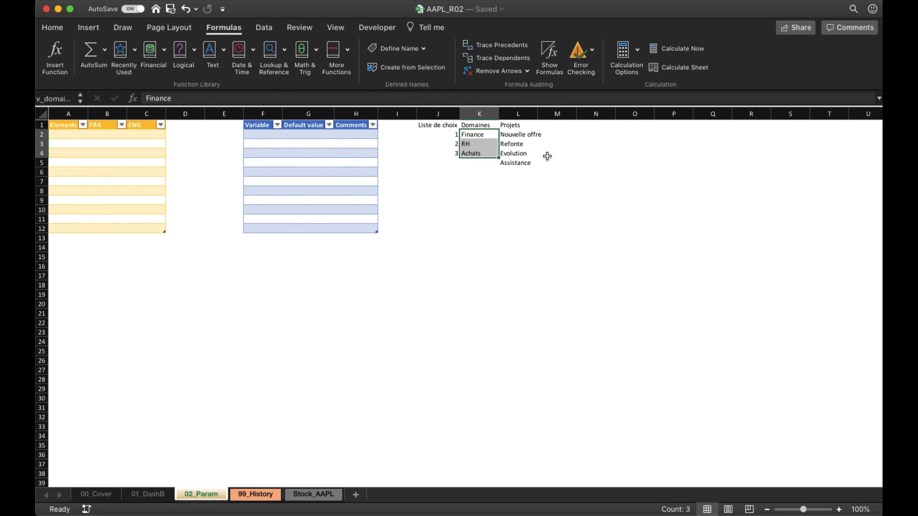
click(462, 169)
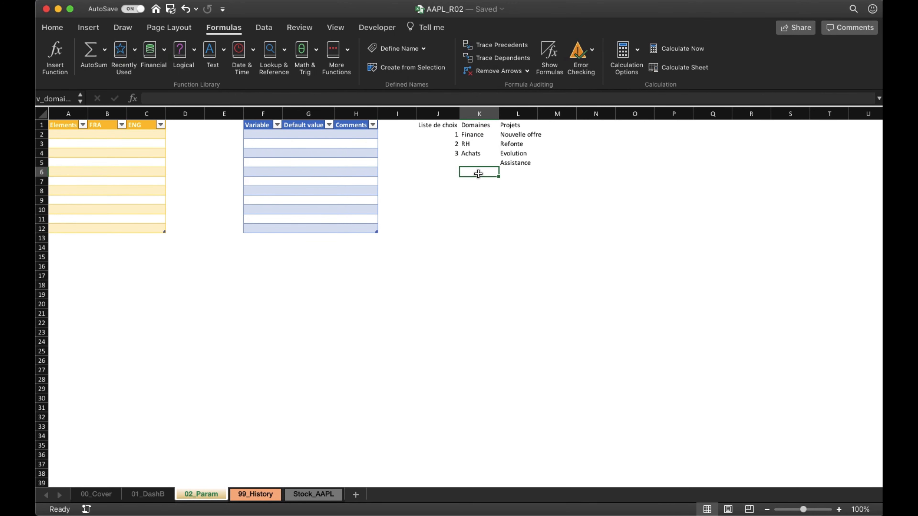
click(427, 50)
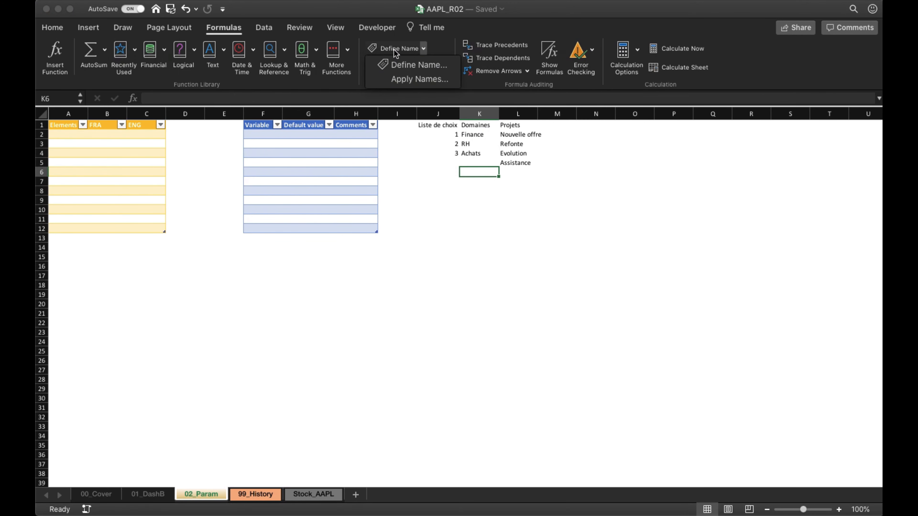
click(516, 182)
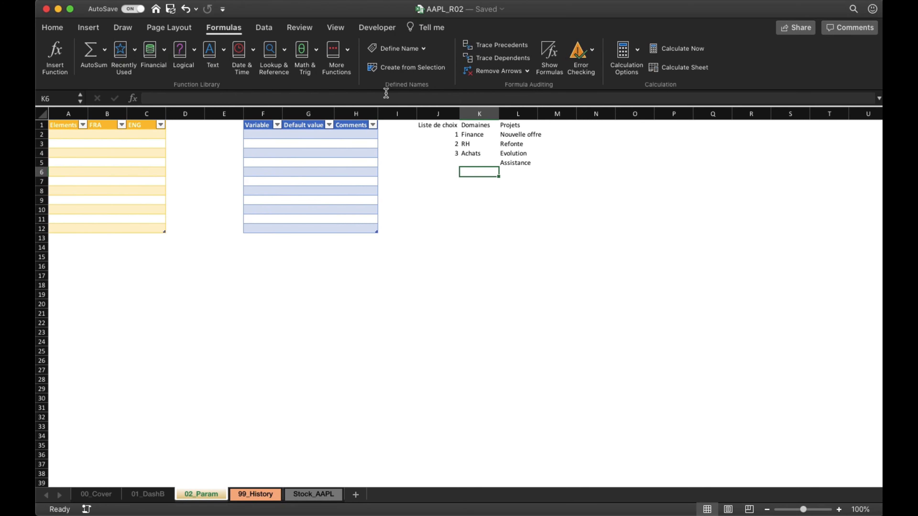
On the 99_History sheet, start a data validation rule for the Domaine fonctionnel value cell C7 that allows a List
click(257, 495)
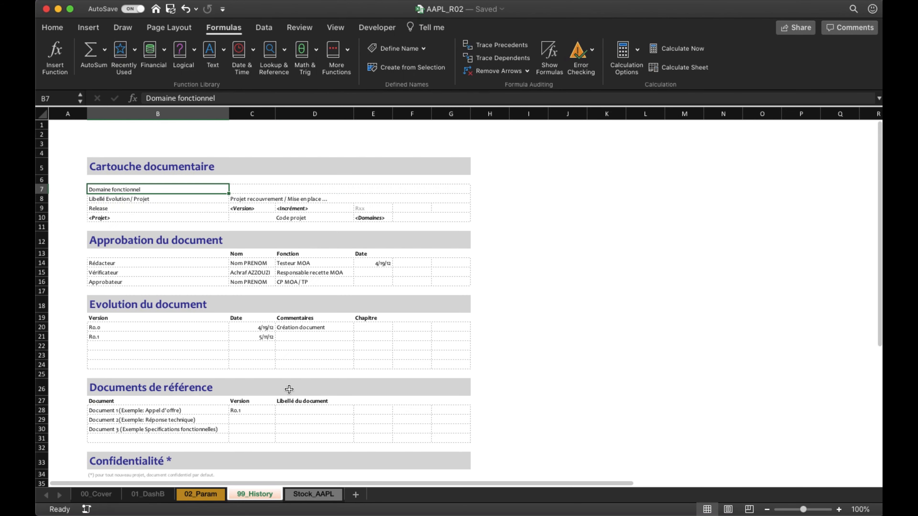
click(325, 188)
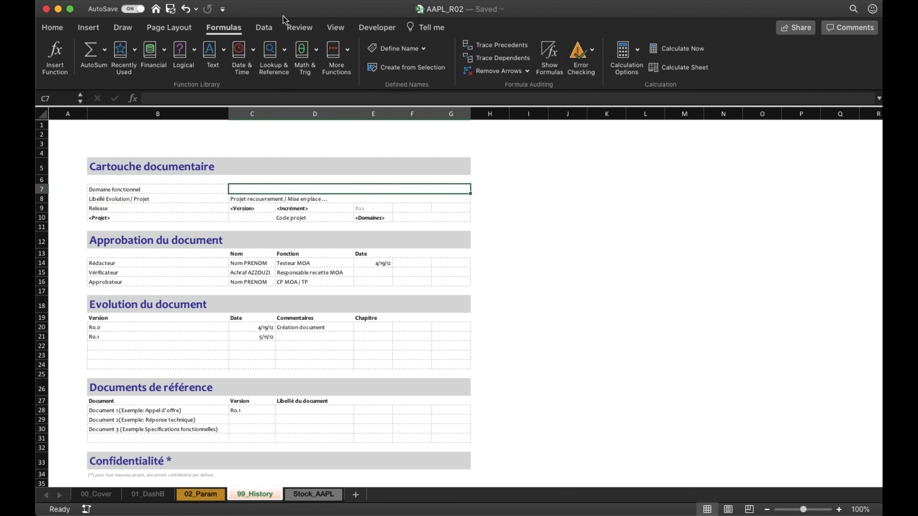
click(274, 26)
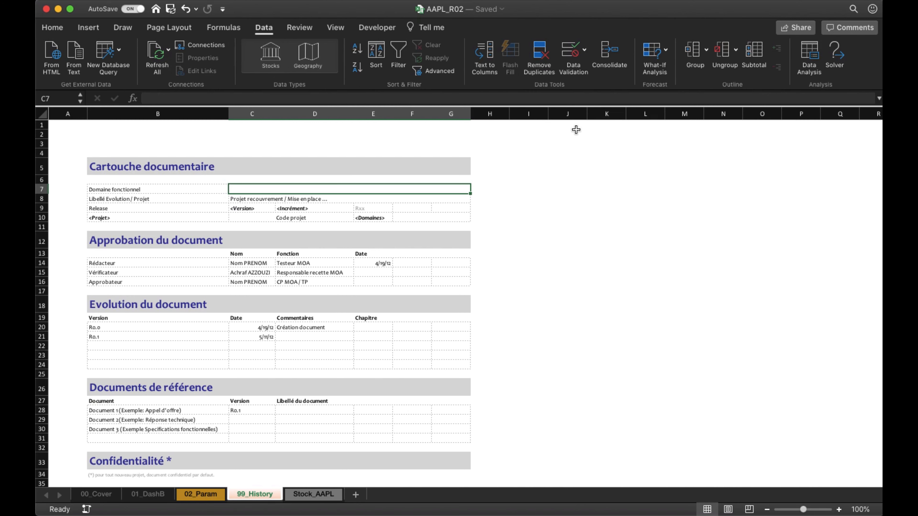
click(585, 50)
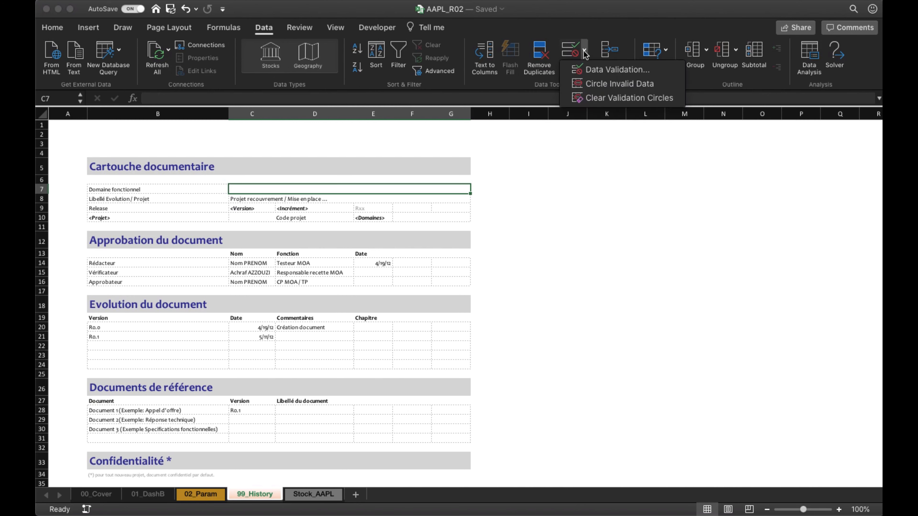
click(594, 68)
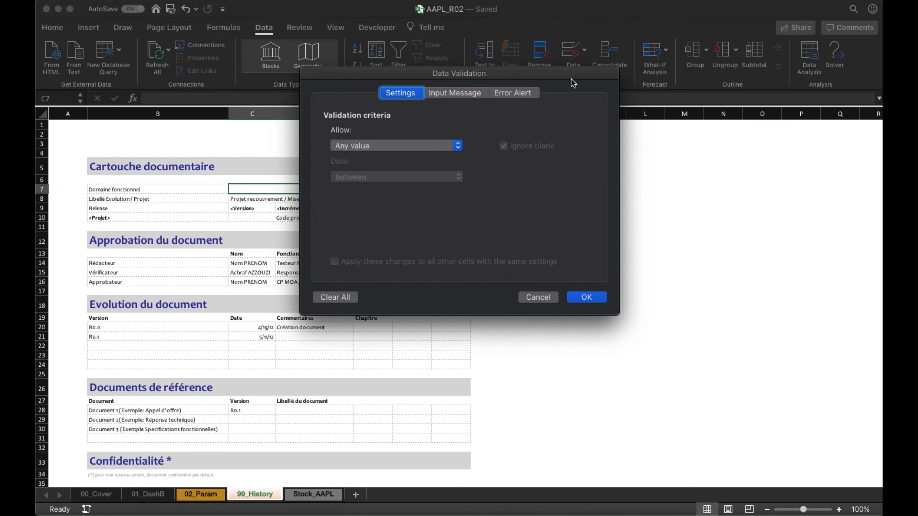
drag(610, 130, 634, 139)
click(585, 202)
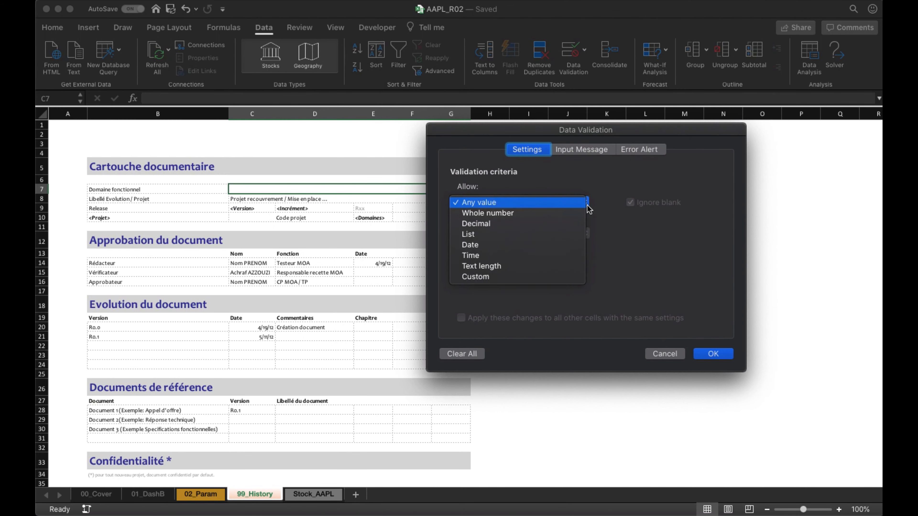
click(545, 234)
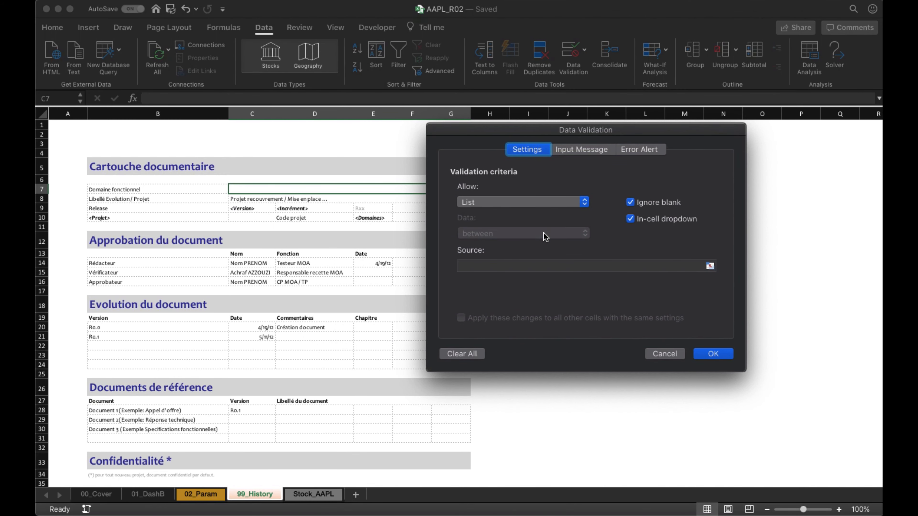
Enter the named range of the domain list as the validation source for C7 and apply the rule
click(517, 265)
text(V)
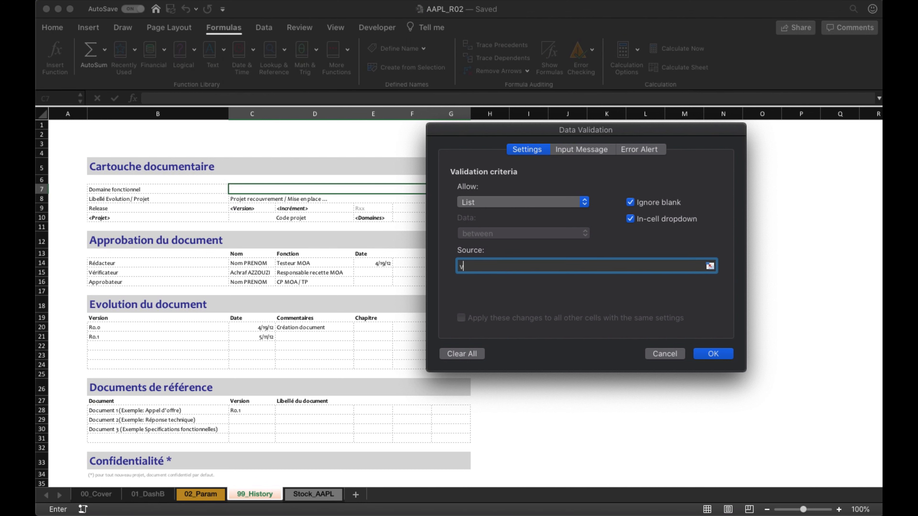
text(_)
text(do)
key(BackSpace)
key(BackSpace)
text(Domaine)
click(714, 355)
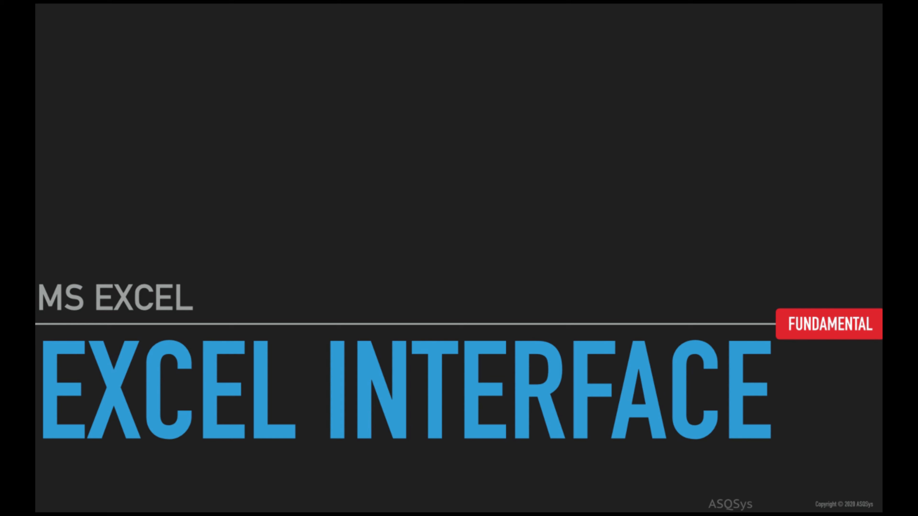